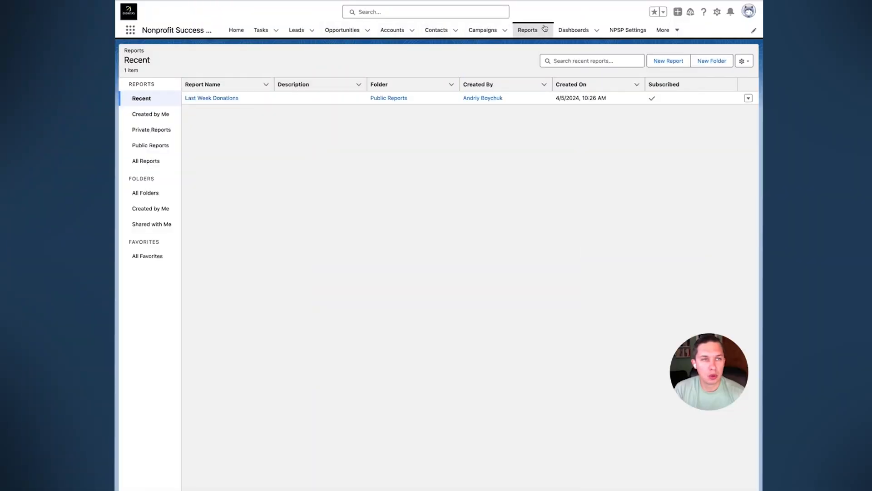
Create a new report using the Opportunities report type from the Opportunities category
click(545, 28)
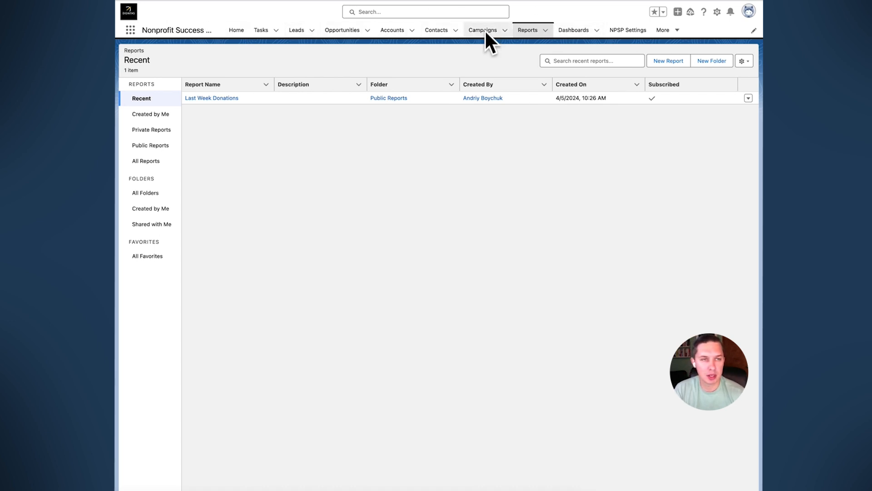
click(664, 30)
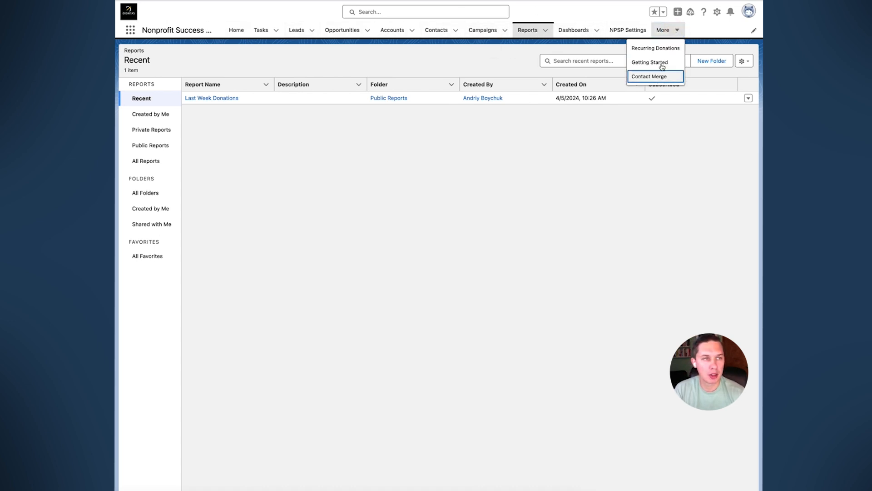
click(532, 36)
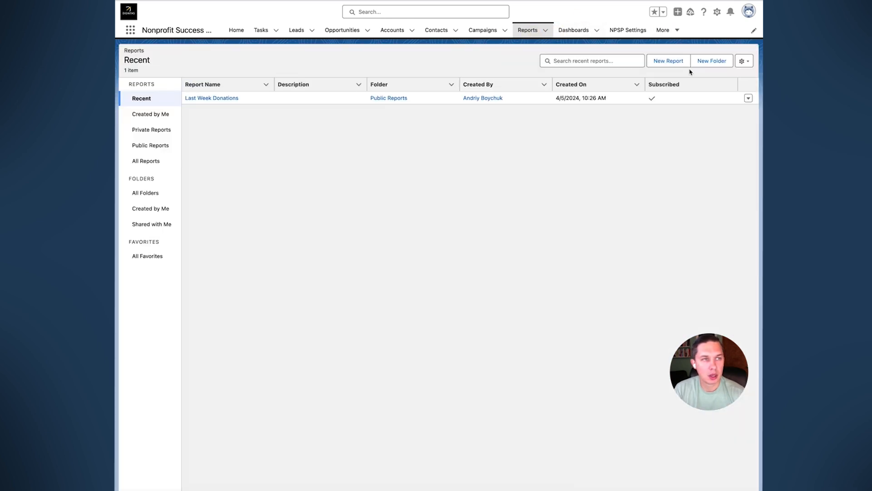
click(677, 62)
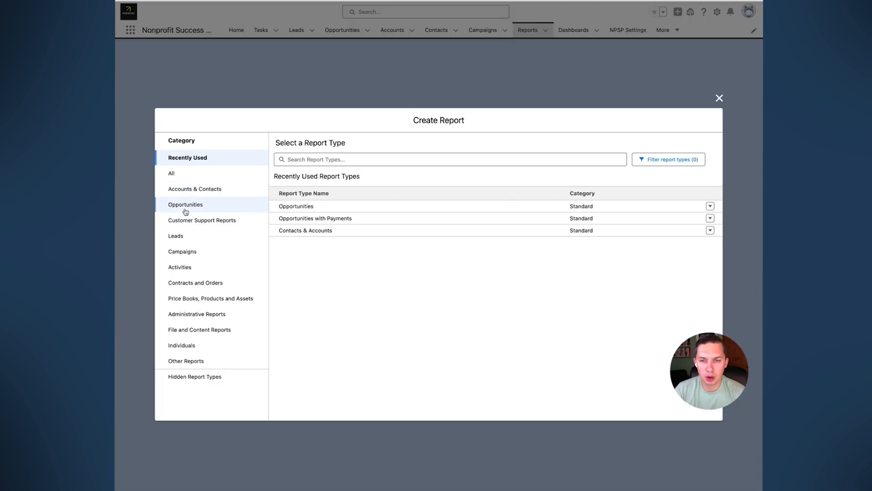
click(188, 207)
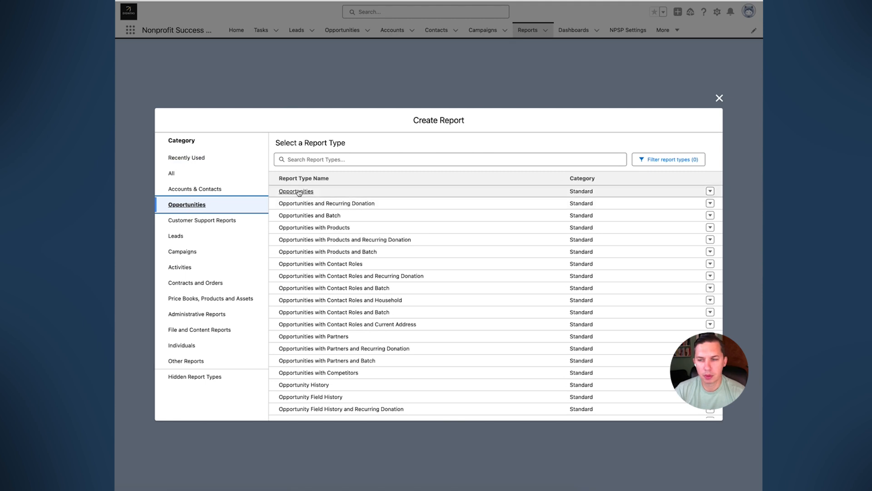
click(298, 192)
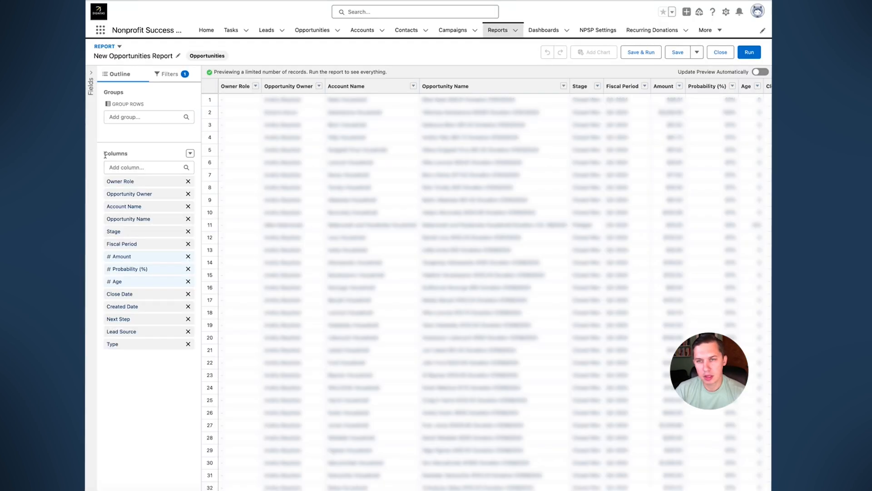
Remove the Owner Role, Opportunity Owner and Probability (%) columns, and move Amount directly after Opportunity Name
double_click(155, 153)
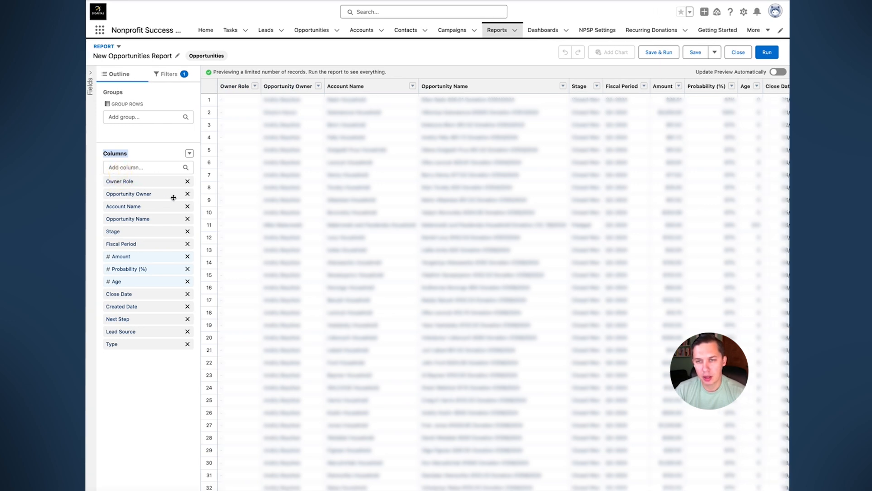
click(188, 182)
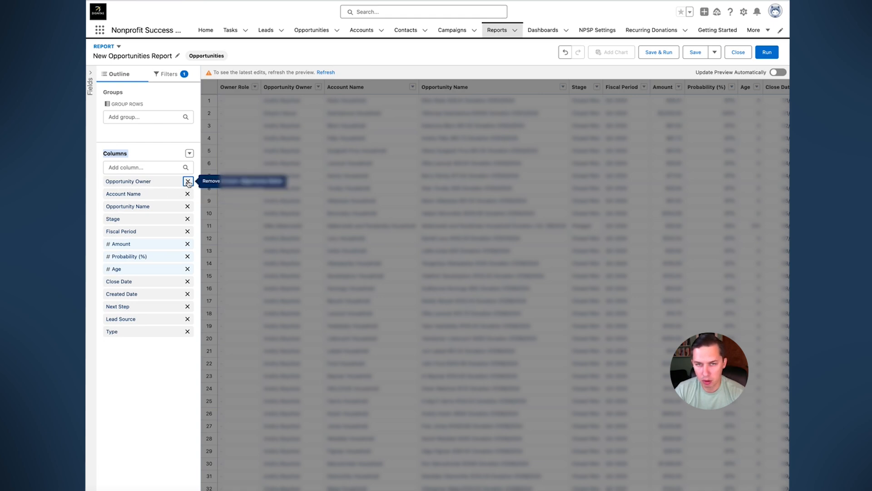
click(188, 181)
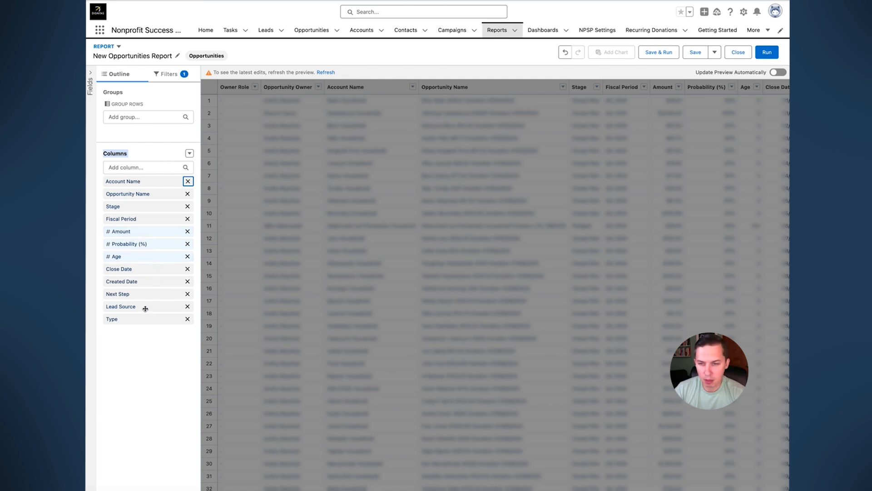
click(187, 244)
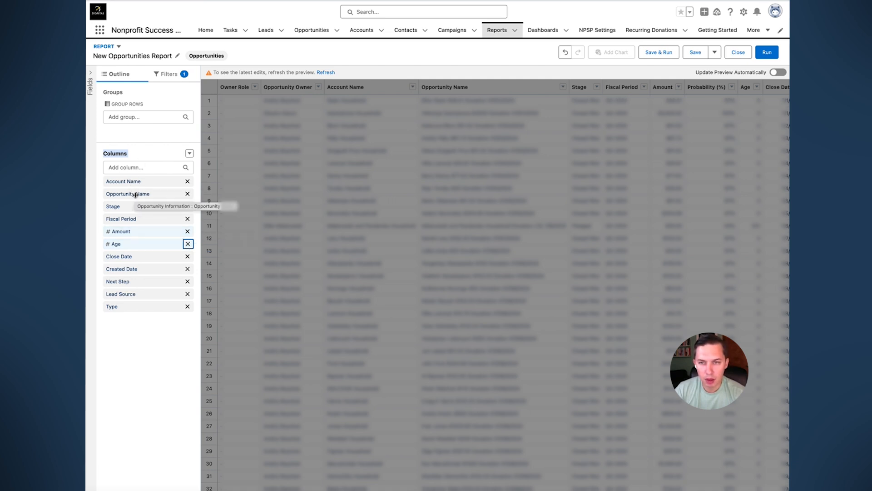
drag(124, 231, 139, 204)
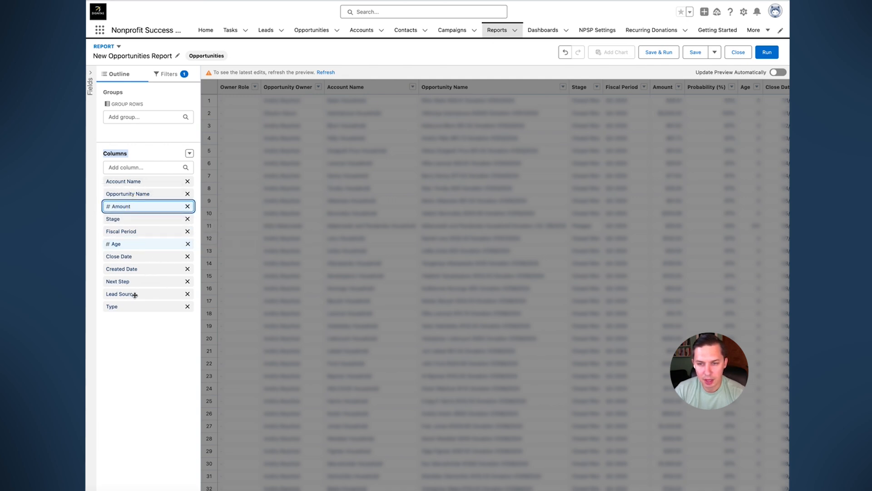
Remove the Next Step, Lead Source and Type columns from the report and refresh the preview
click(185, 283)
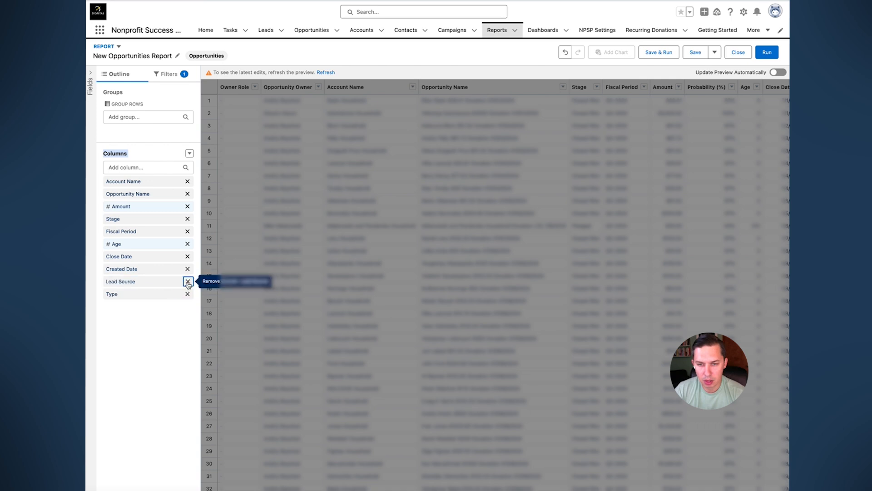
click(186, 282)
click(187, 283)
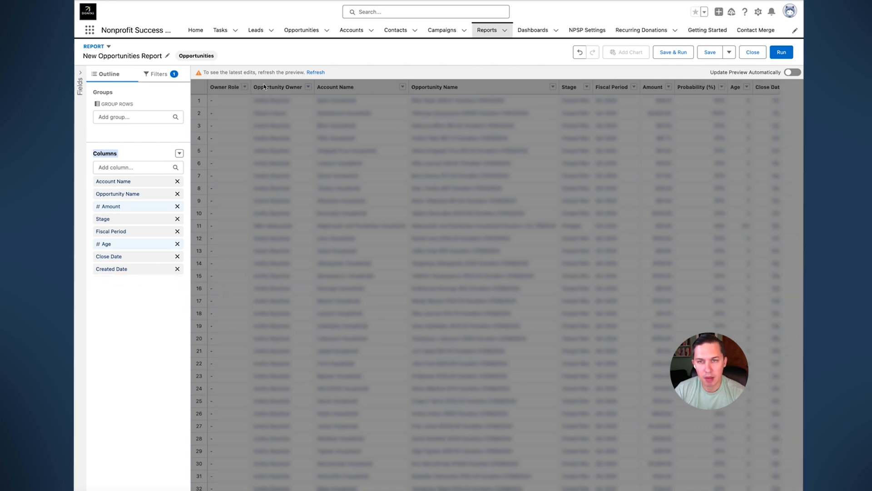
drag(199, 74, 313, 72)
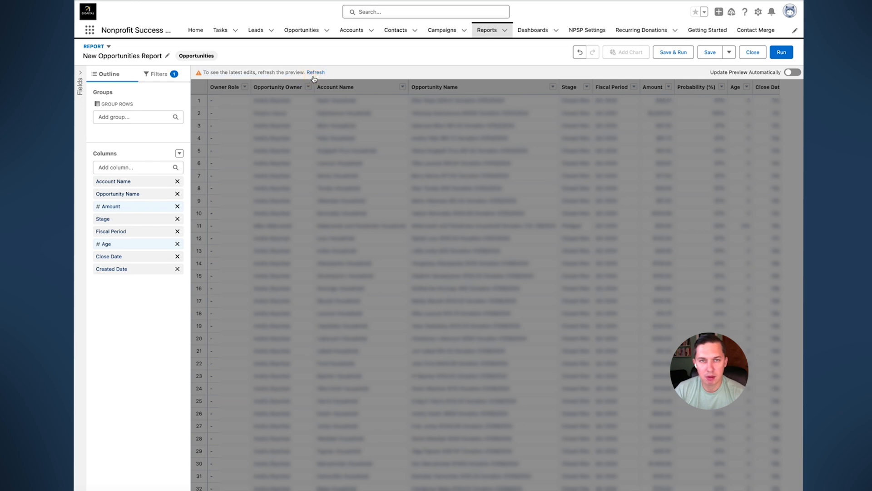
click(316, 72)
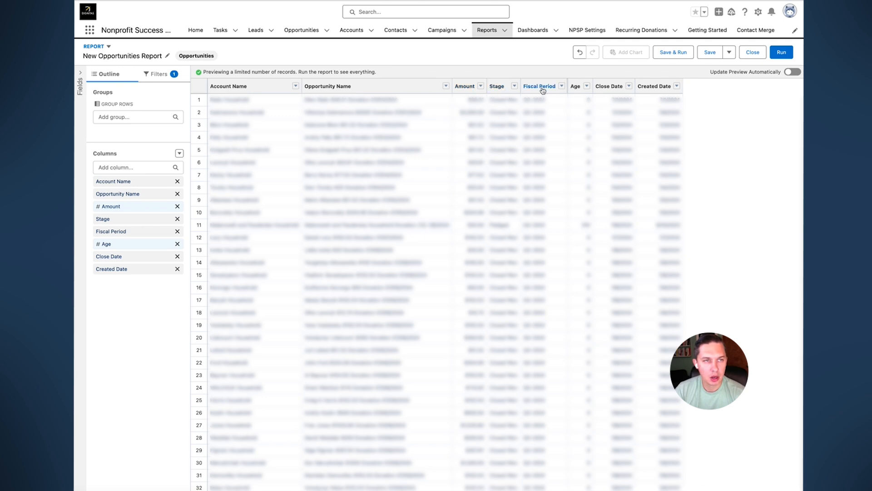
Remove the Age column, move Amount directly after Account Name, and refresh the preview
click(177, 243)
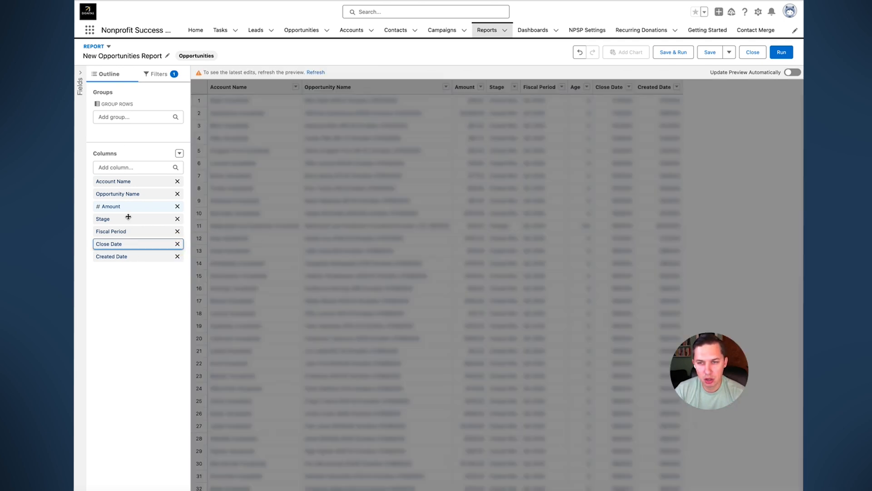
drag(131, 208, 132, 194)
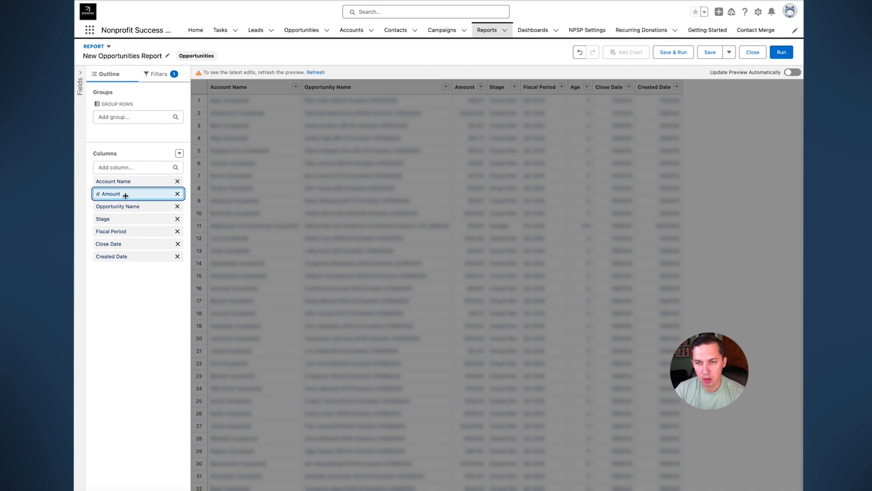
click(321, 73)
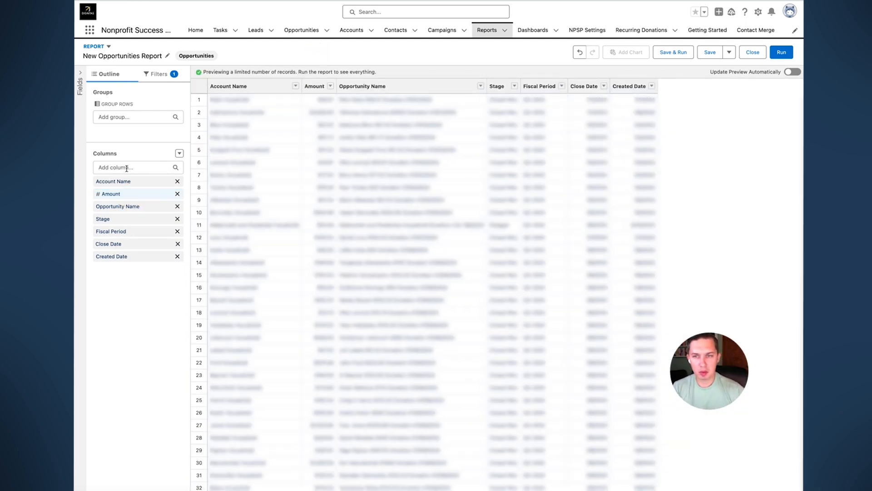
Add the Contact: Email column, place it directly after Amount, and refresh the preview
click(126, 167)
text(email)
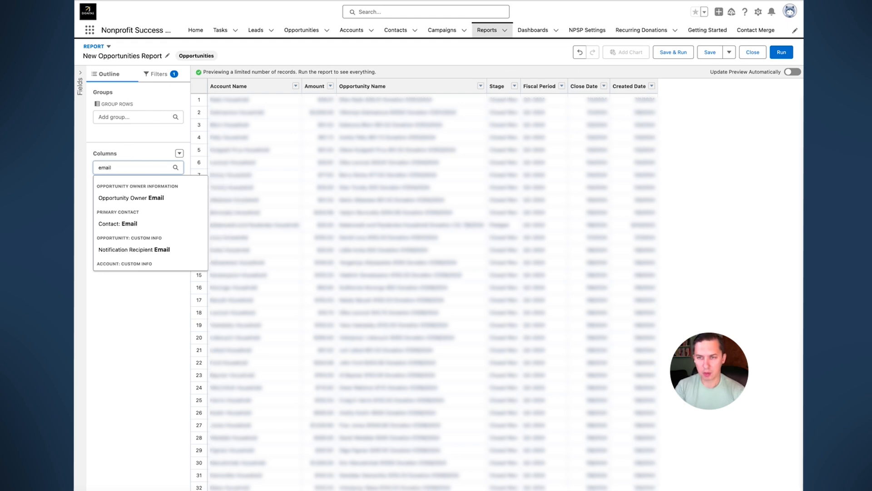
click(131, 224)
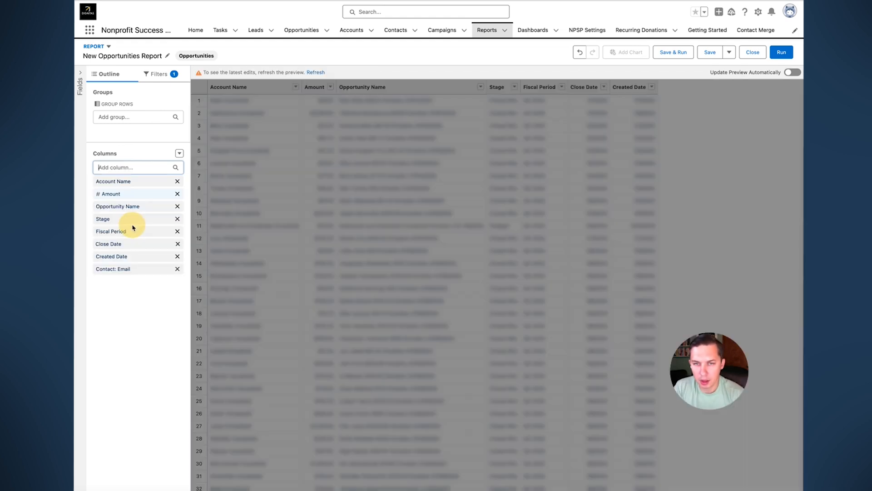
click(316, 73)
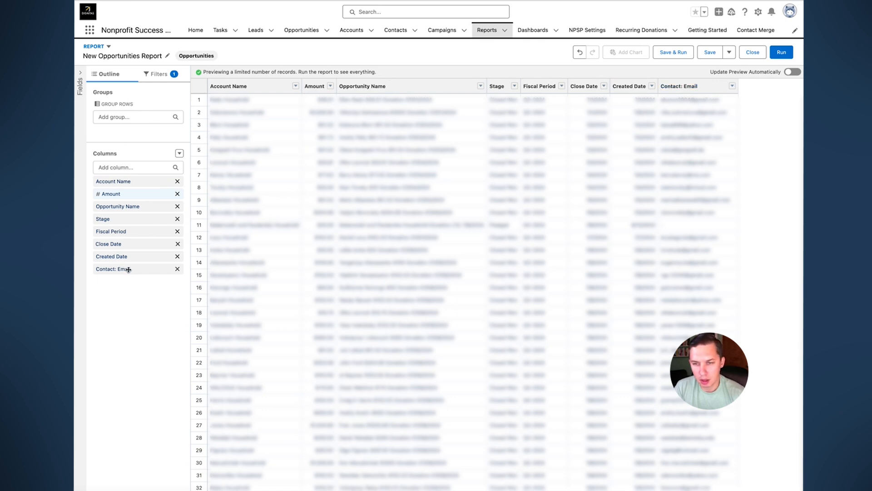
drag(129, 270, 128, 215)
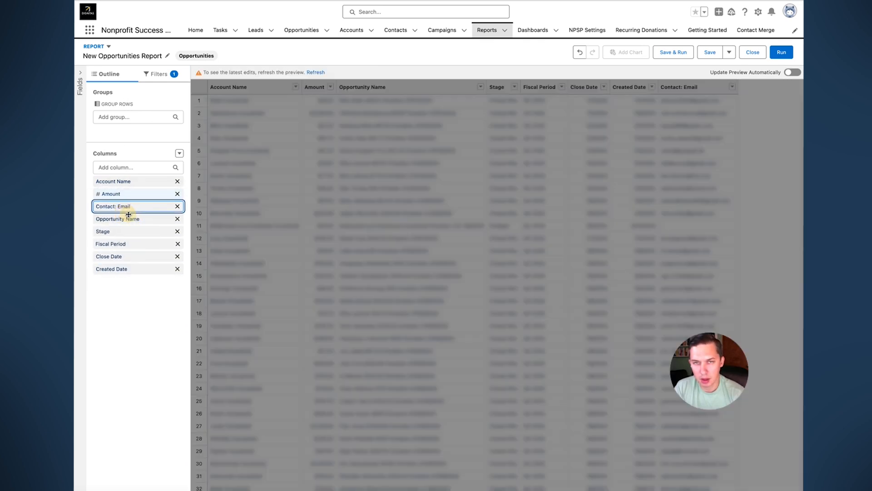
click(317, 73)
Find the Primary Contact field, add it as a report column, and refresh the preview
click(130, 167)
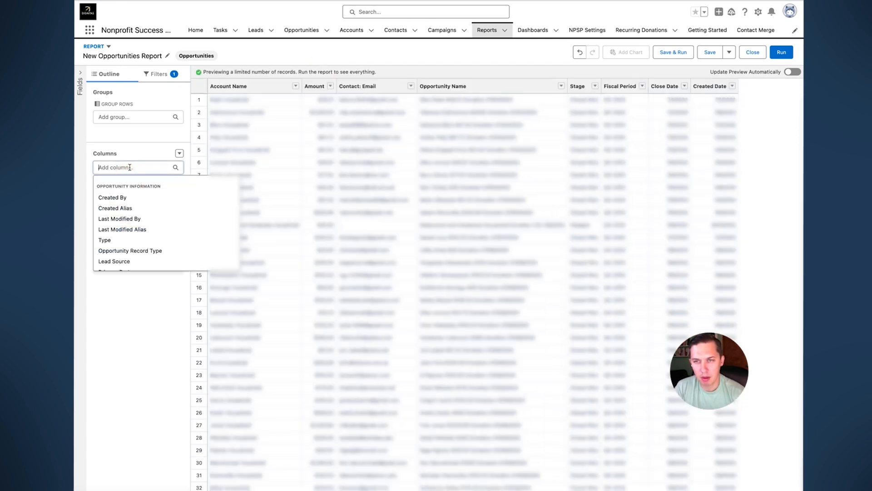
text(fig)
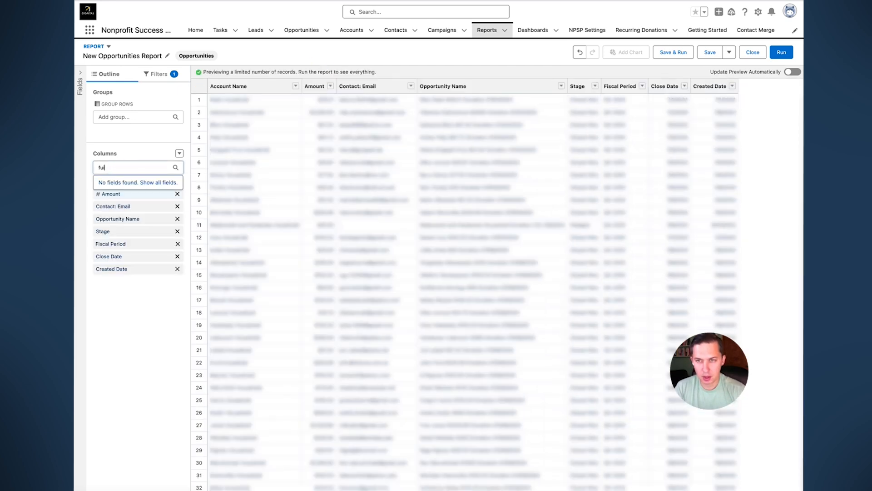
key(BackSpace)
text(rst)
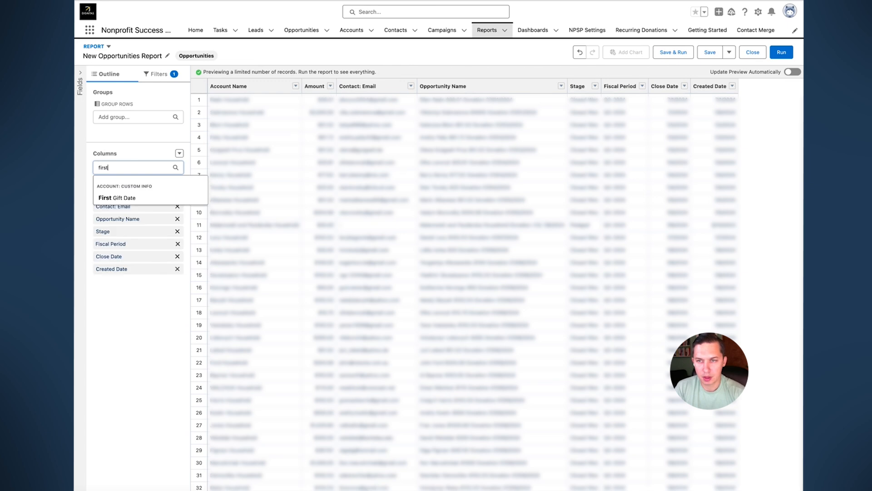
double_click(161, 165)
text(name)
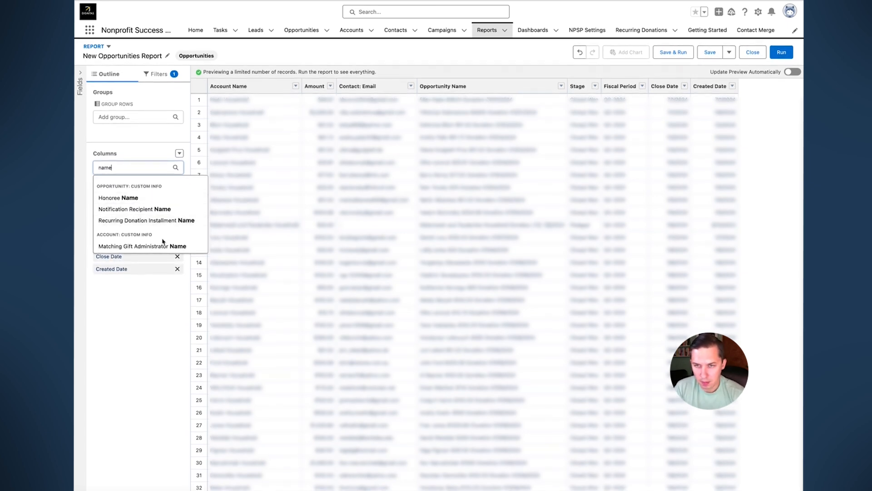
key(ctrl+a)
text(contac)
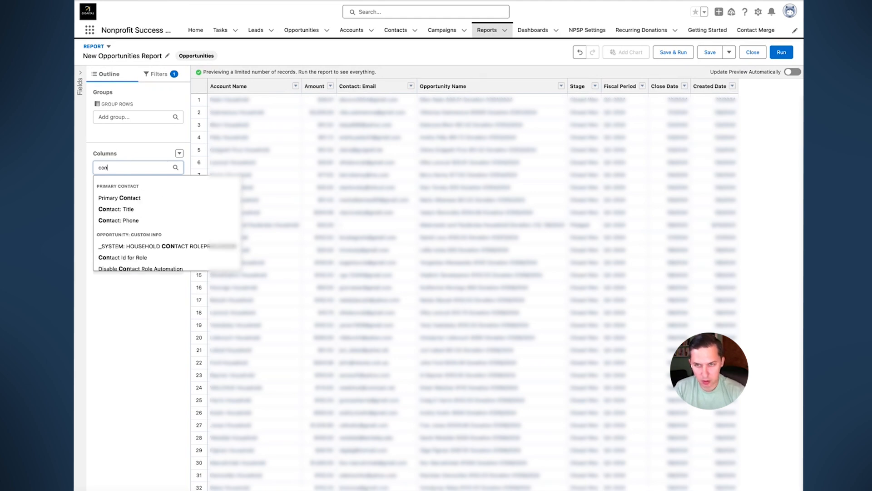
click(142, 198)
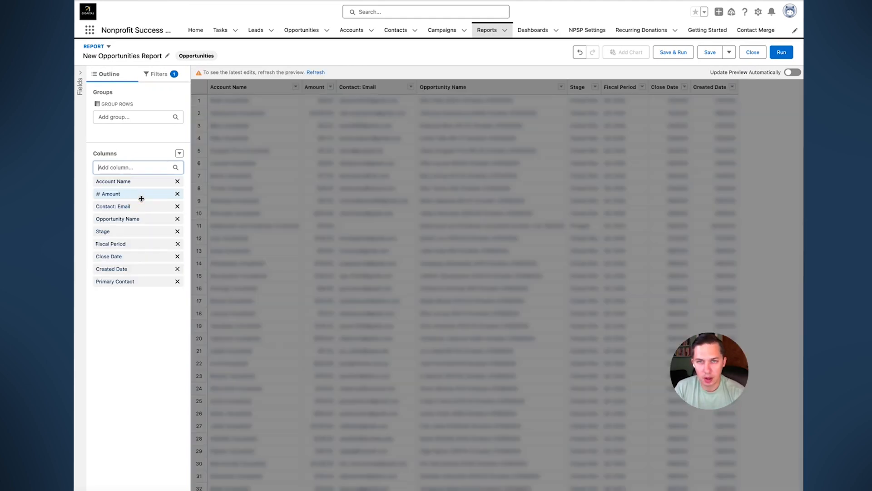
click(313, 73)
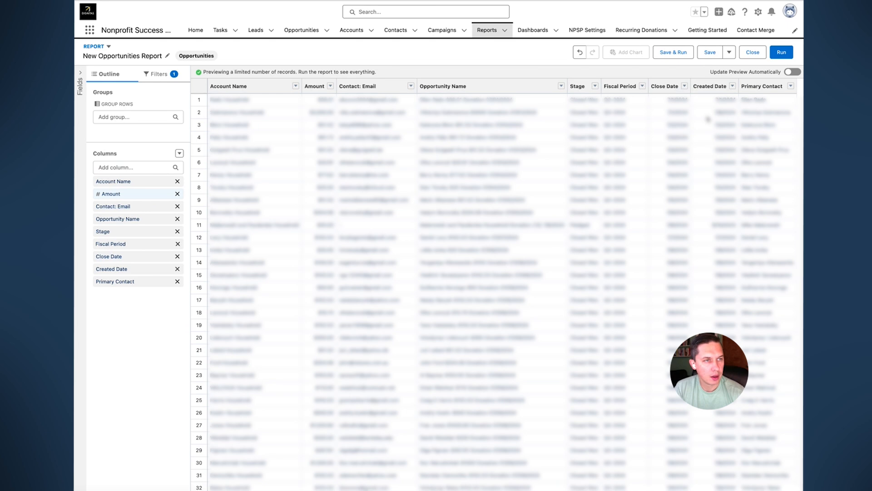
Remove the Created Date and Fiscal Period columns, and move Primary Contact after Account Name and Close Date after Contact: Email
click(178, 270)
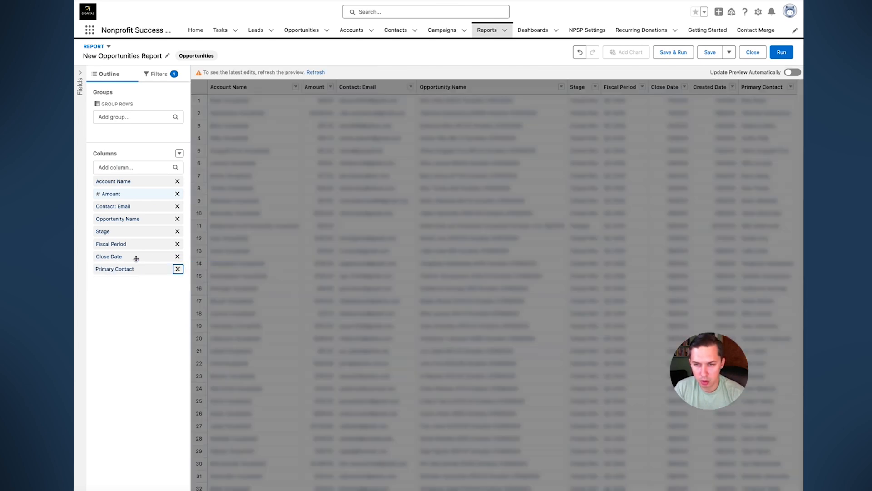
click(178, 245)
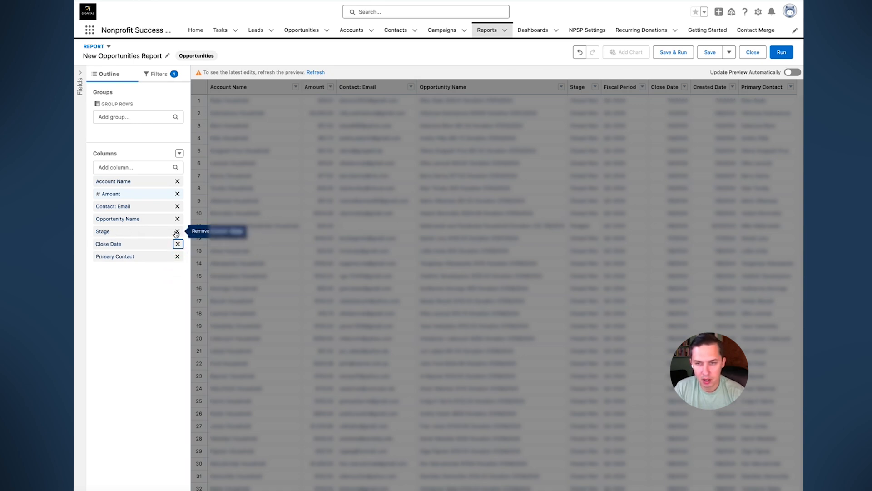
drag(136, 231, 136, 195)
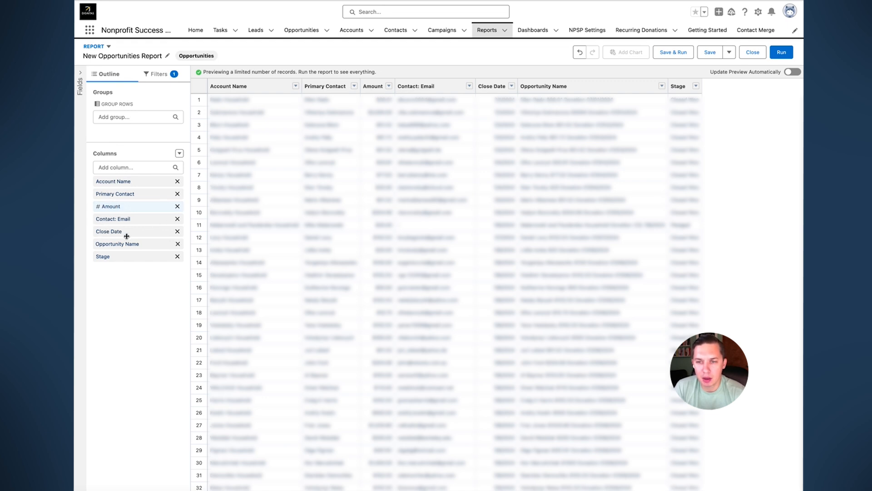
Open the report's filters and look at the scope options of the Show Me filter
click(153, 78)
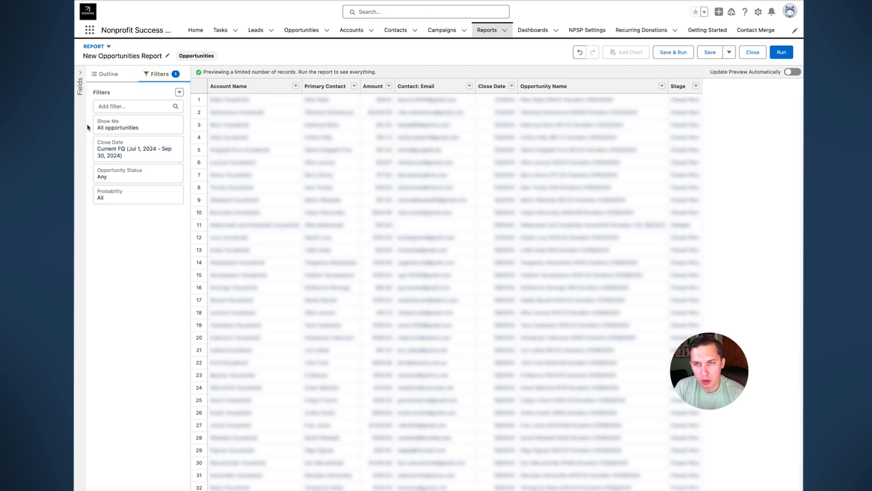
click(157, 126)
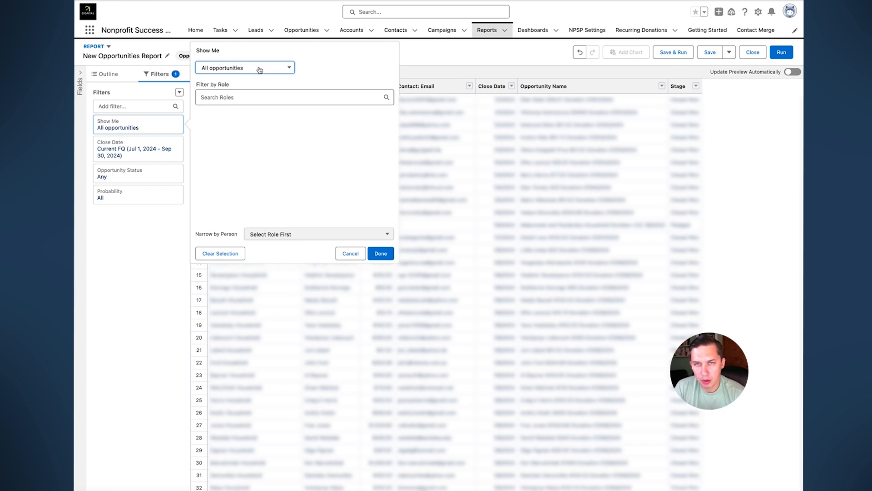
click(259, 69)
click(335, 57)
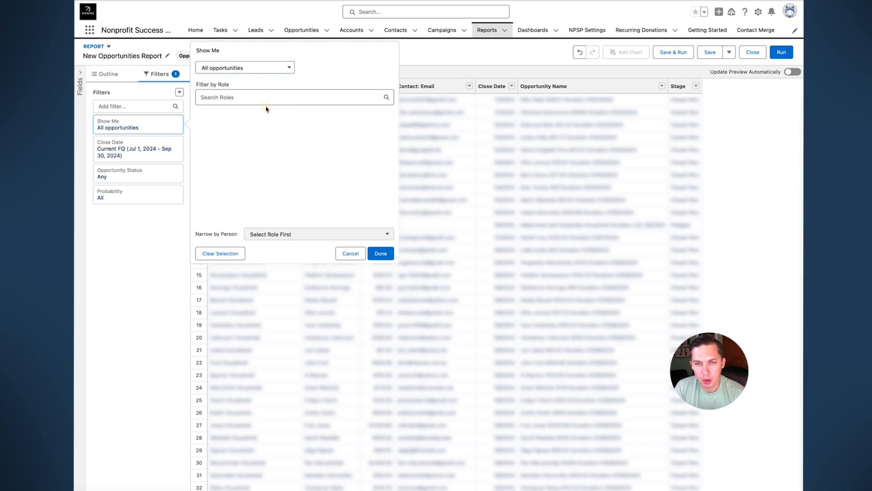
Set the Close Date filter's range to Last Week, apply it, and refresh the preview
click(145, 154)
click(261, 163)
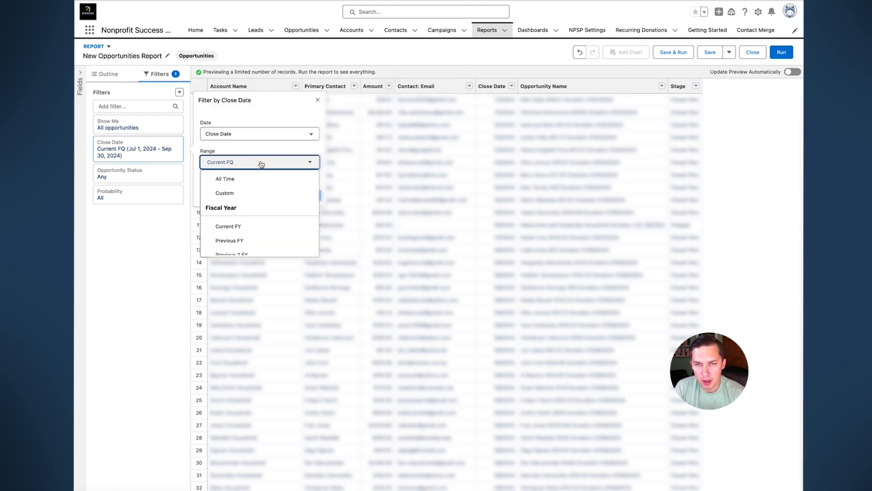
scroll(248, 193, down, 5)
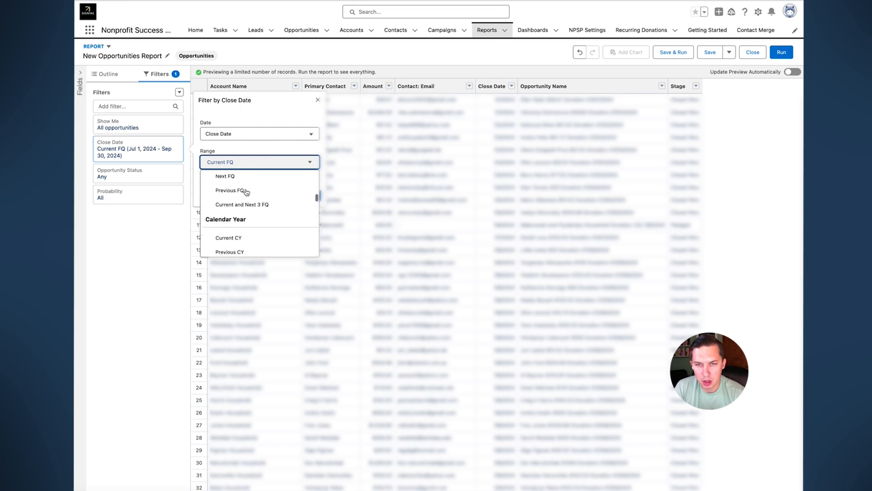
click(246, 195)
click(309, 195)
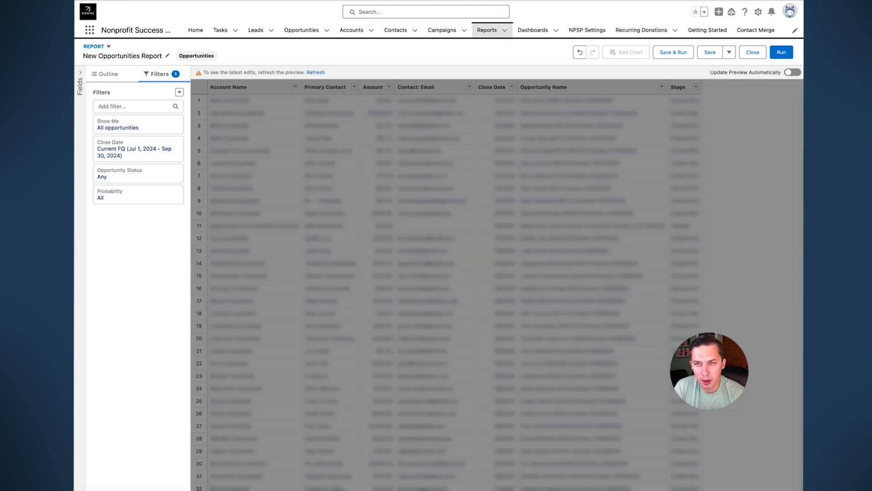
click(315, 73)
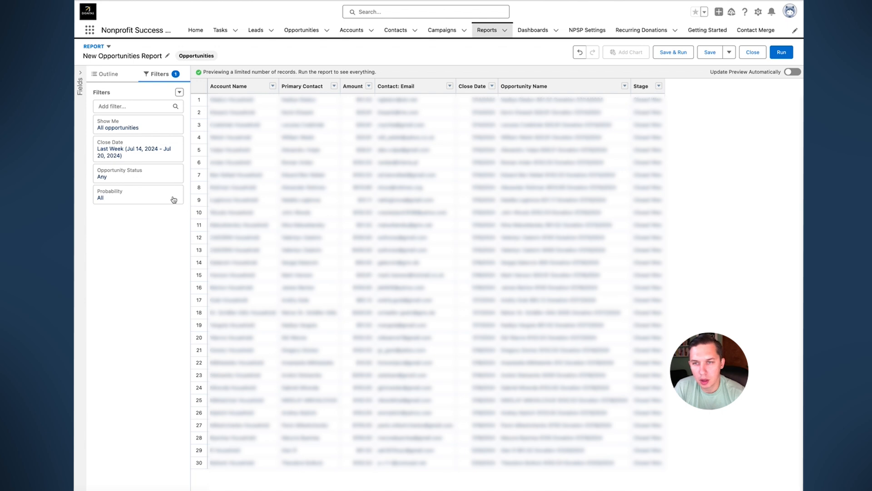
Set the Opportunity Status filter to Closed, apply it, and refresh the preview
click(152, 179)
click(269, 179)
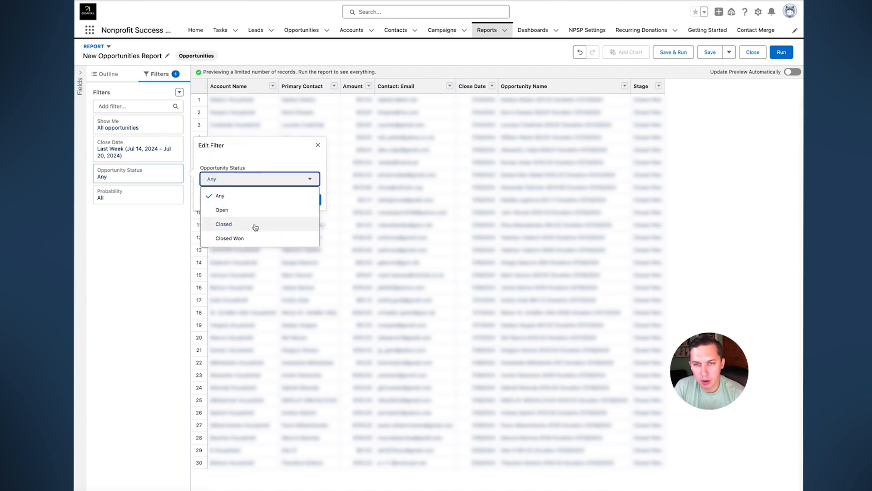
click(224, 224)
click(309, 199)
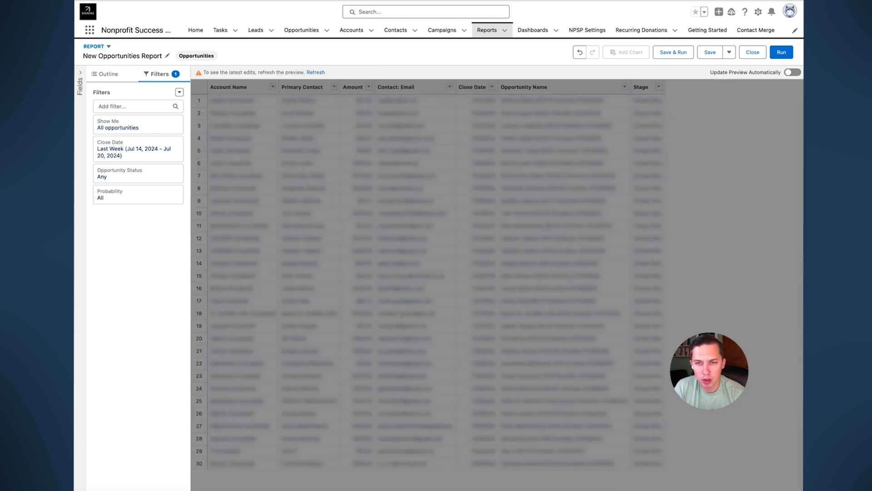
click(316, 72)
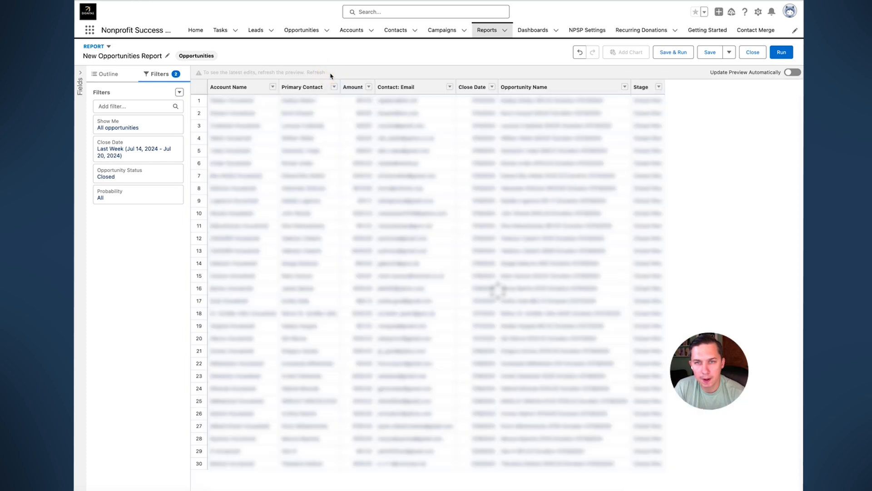
Search the available filter fields for the donation amount and add Amount as a new filter
click(132, 105)
text(valu)
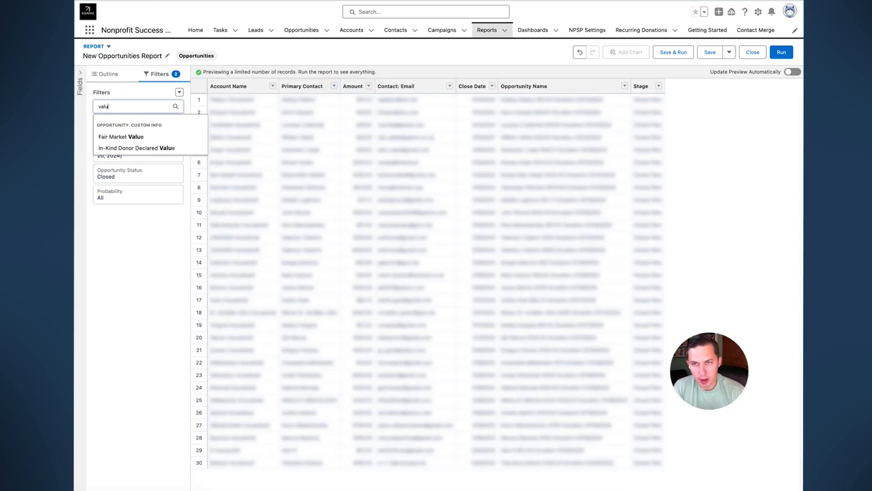
key(super+a)
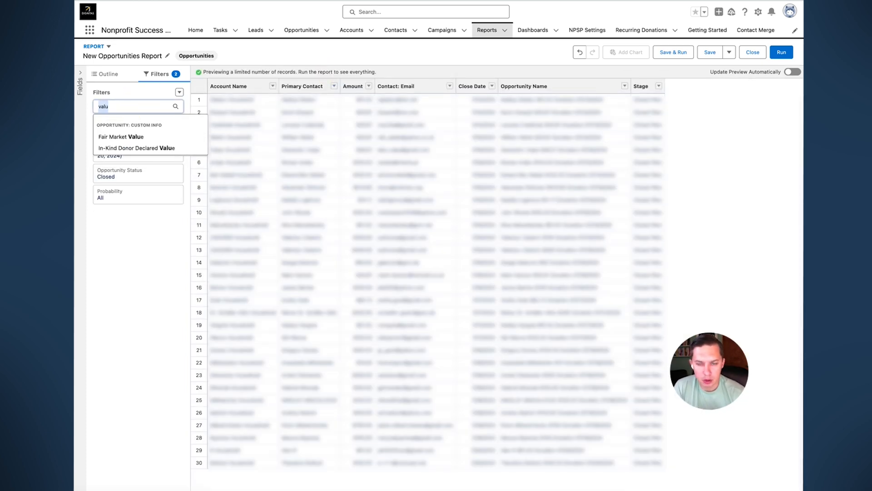
text(amount)
click(133, 137)
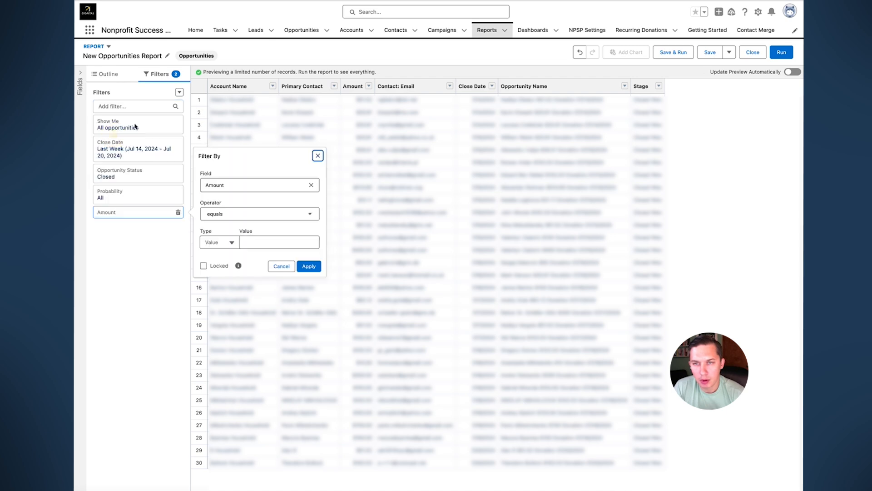
Set the Amount filter to greater or equal 500, apply it, and refresh the preview
click(254, 214)
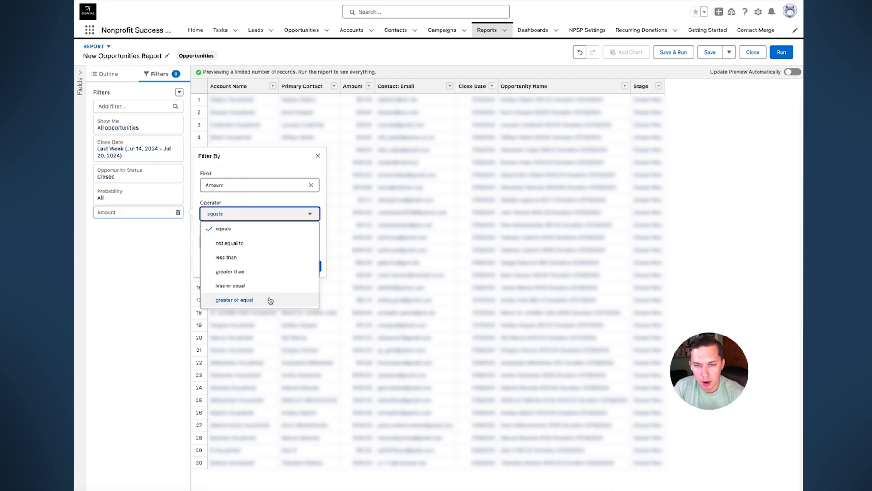
click(268, 299)
click(274, 242)
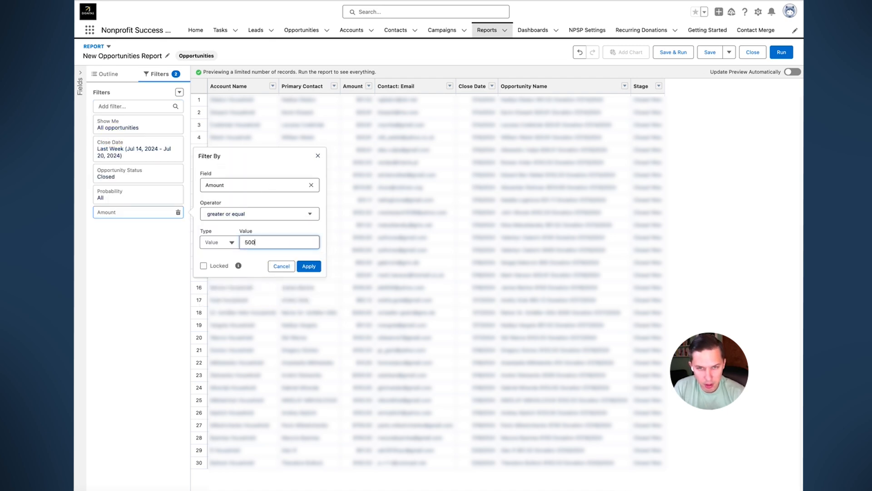
click(309, 267)
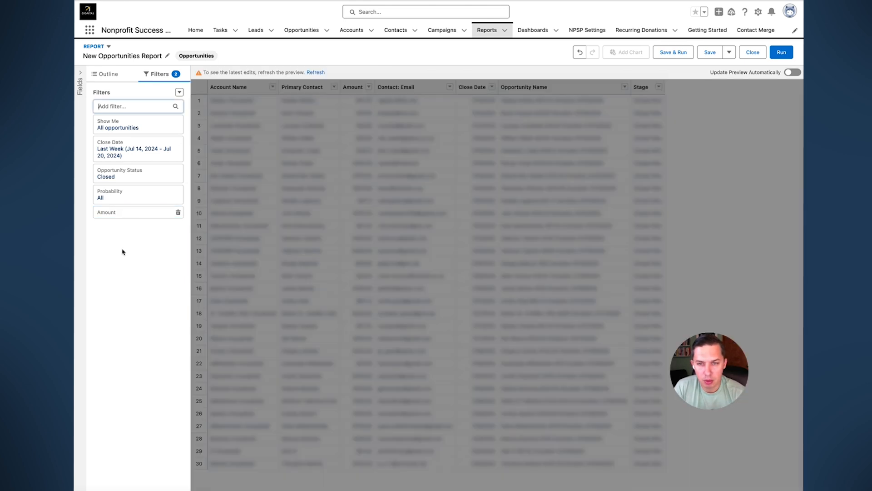
click(317, 72)
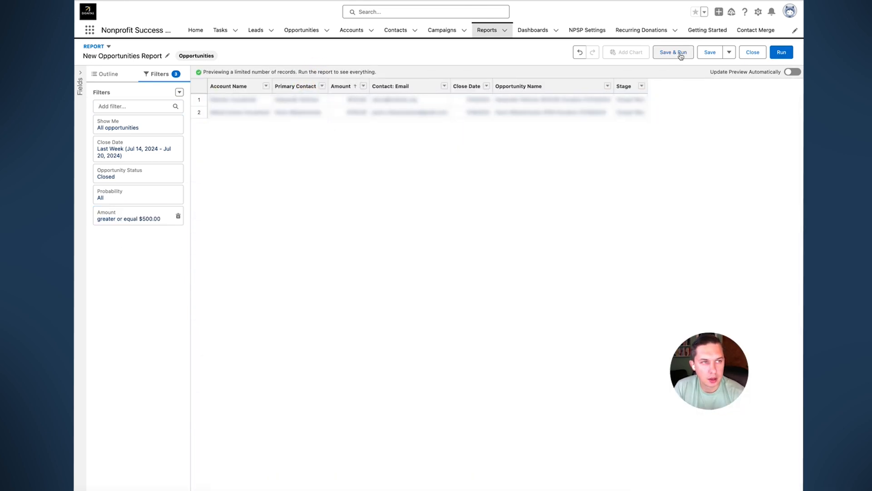
Start saving and running the report, name it "Last Week Donation with Value of $500+", and choose the Public Reports folder
click(680, 54)
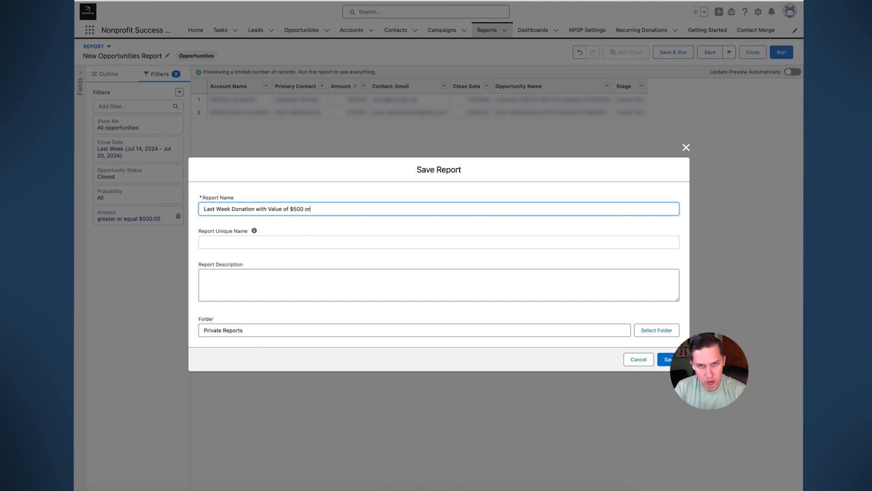
text(Last Week Donation with Value of $500+)
click(660, 330)
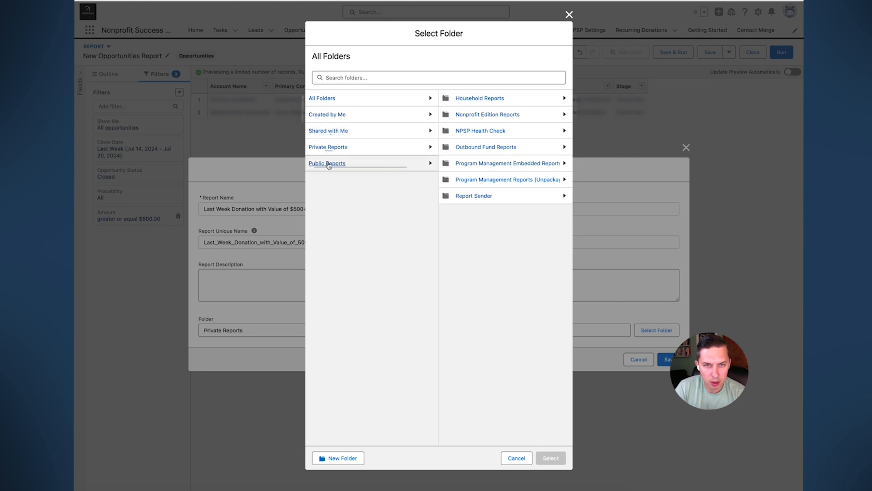
click(329, 164)
click(547, 459)
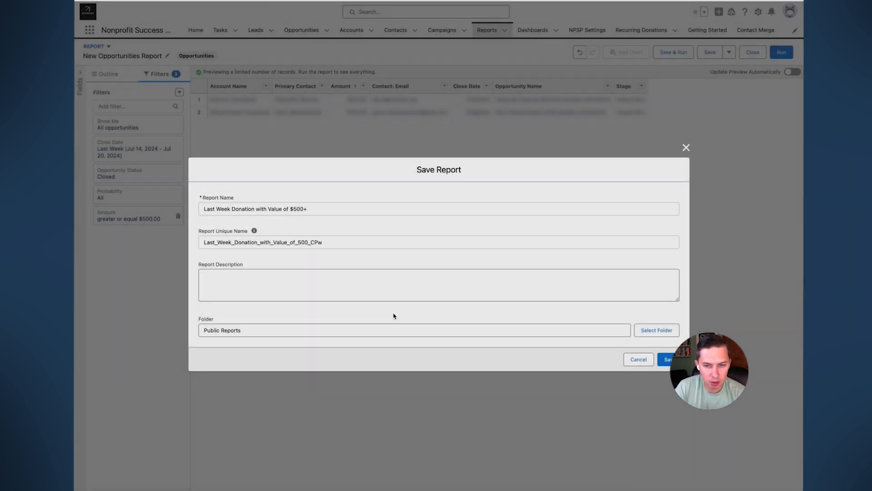